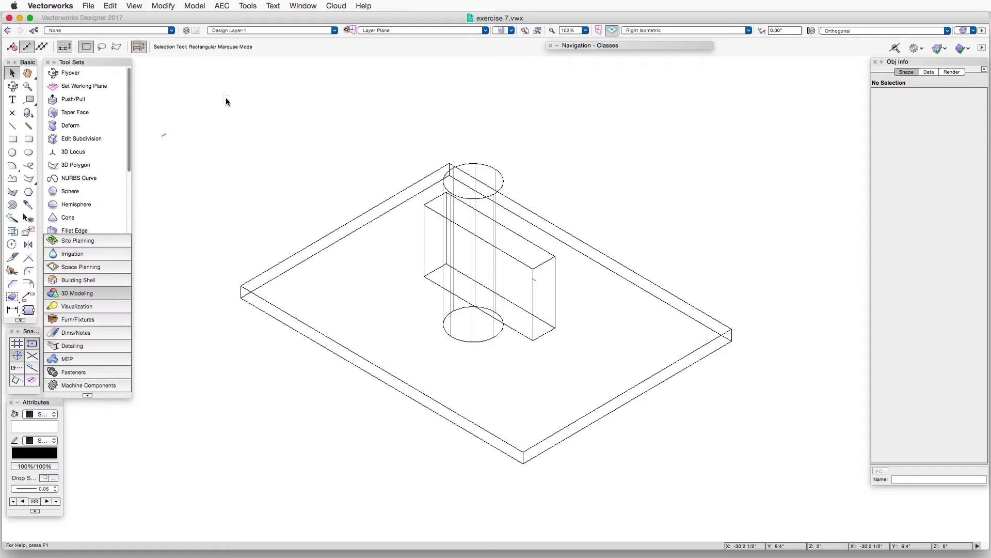
- Switch the model's rendering mode from wireframe to Artistic Renderworks
left_click(134, 6)
mouse_move(157, 68)
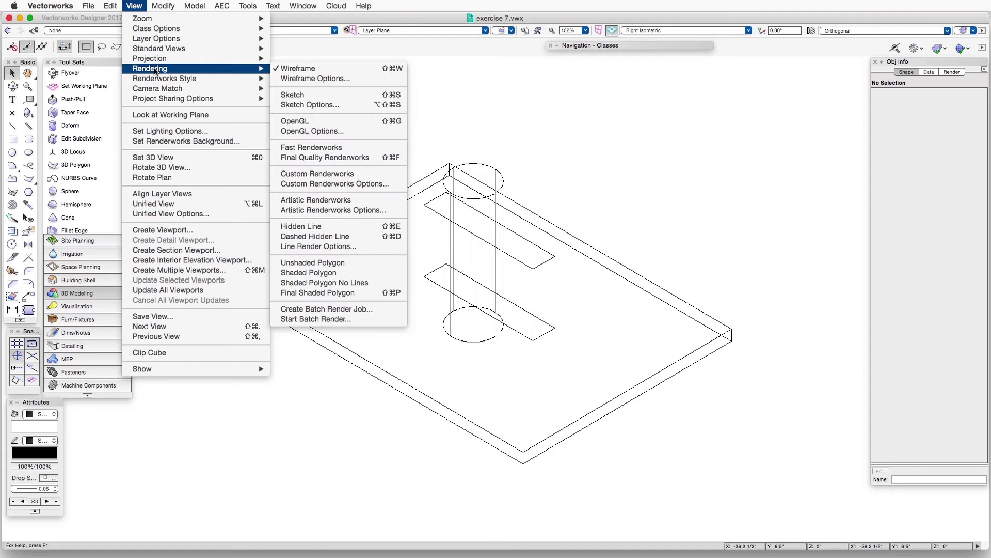
left_click(319, 200)
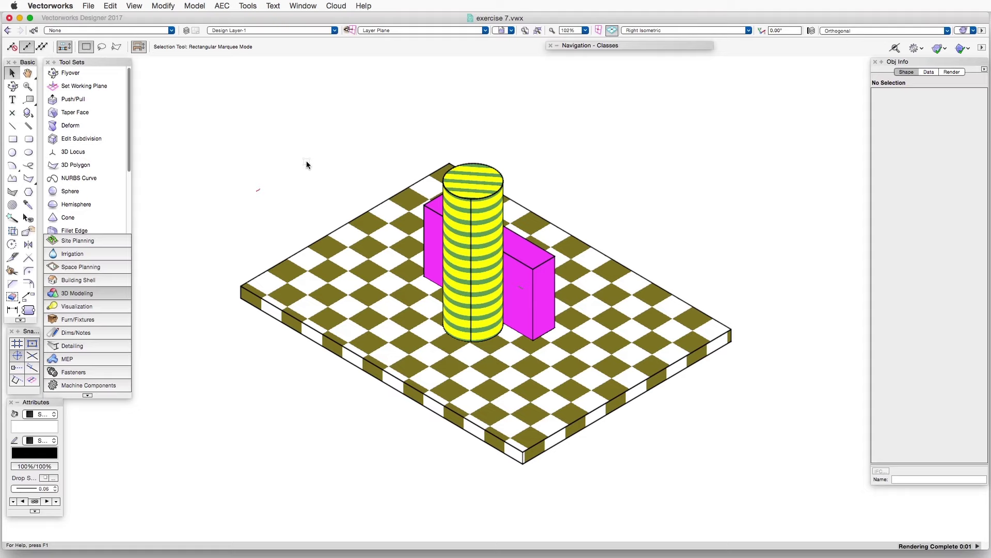
- Open the Artistic Renderworks Options dialog and move it clear of the model
left_click(136, 6)
mouse_move(155, 68)
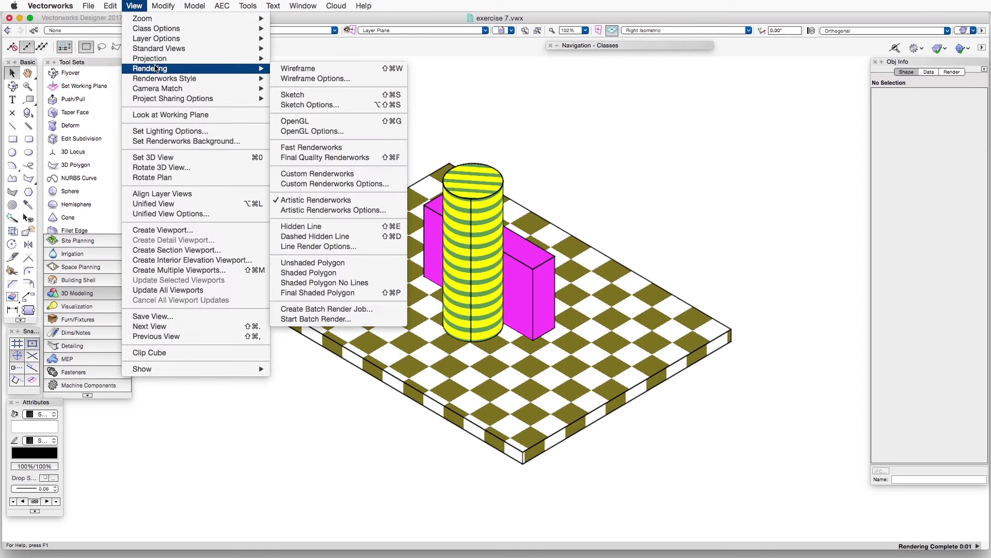
left_click(340, 210)
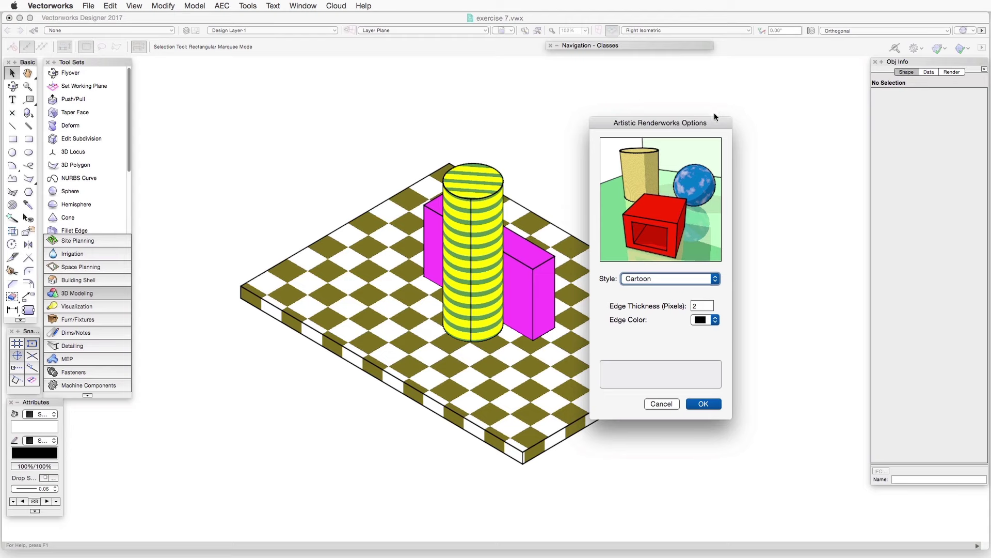
left_click_drag(663, 124, 726, 93)
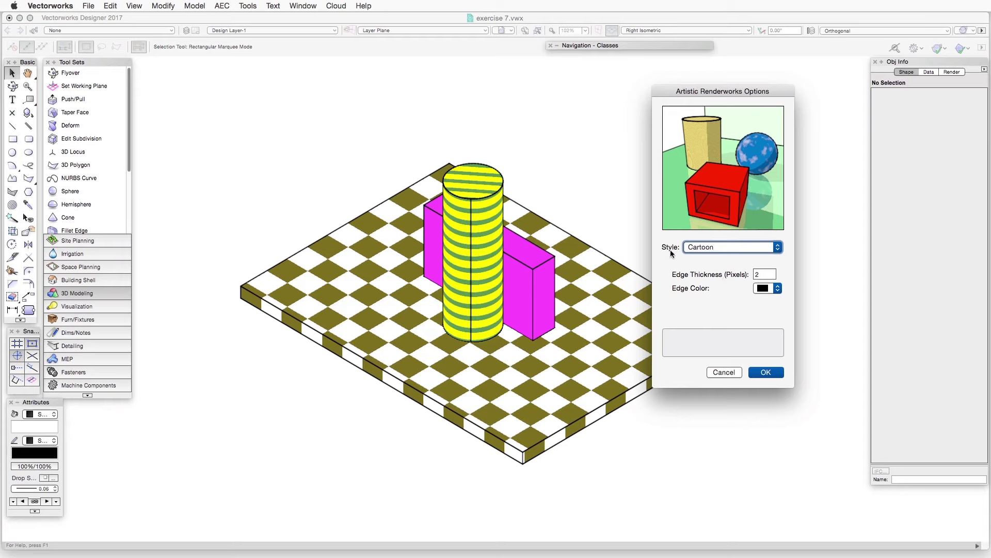
- Preview the Hatch, Lines and Shadow, and Pen (Thick and Thin) styles, then choose Chunky Lines
left_click(750, 247)
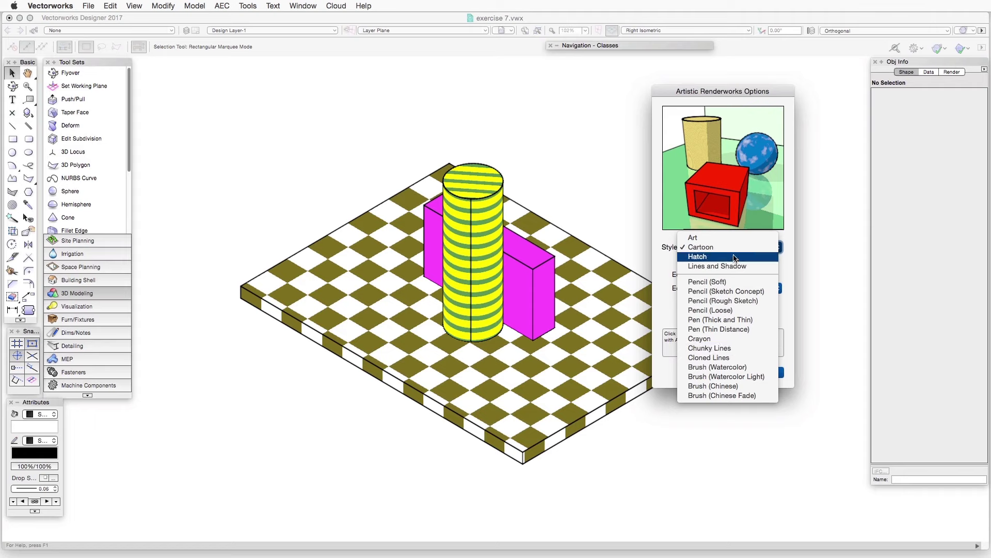
left_click(734, 257)
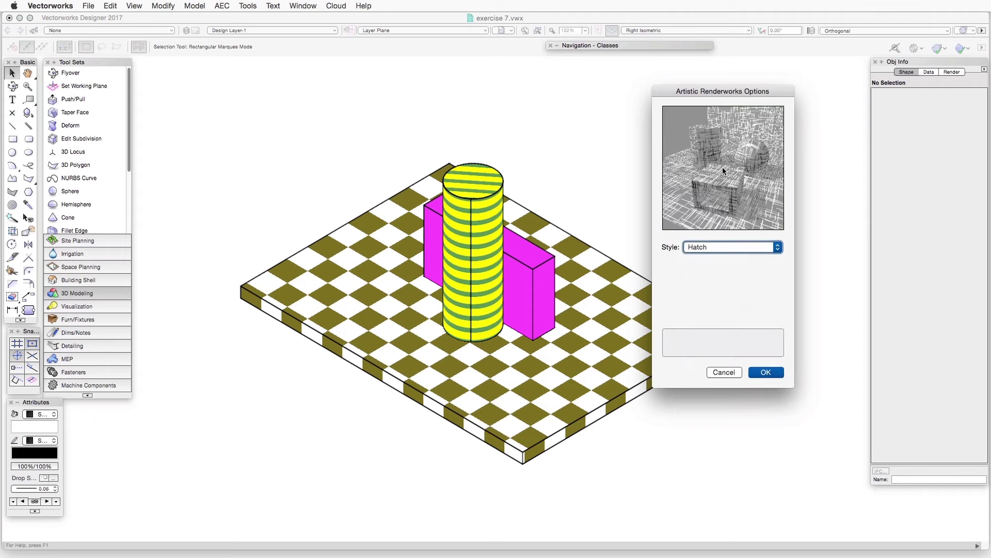
left_click(729, 247)
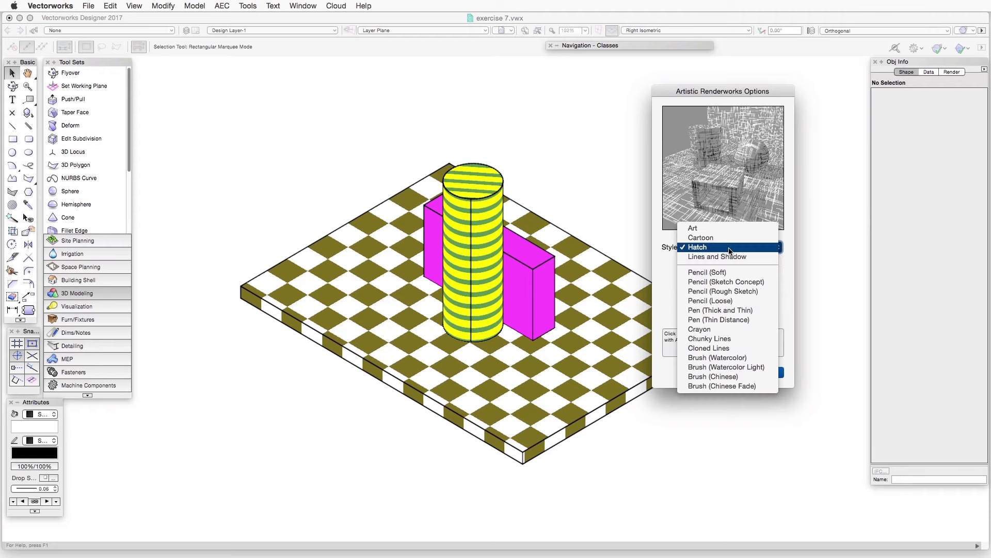
left_click(729, 257)
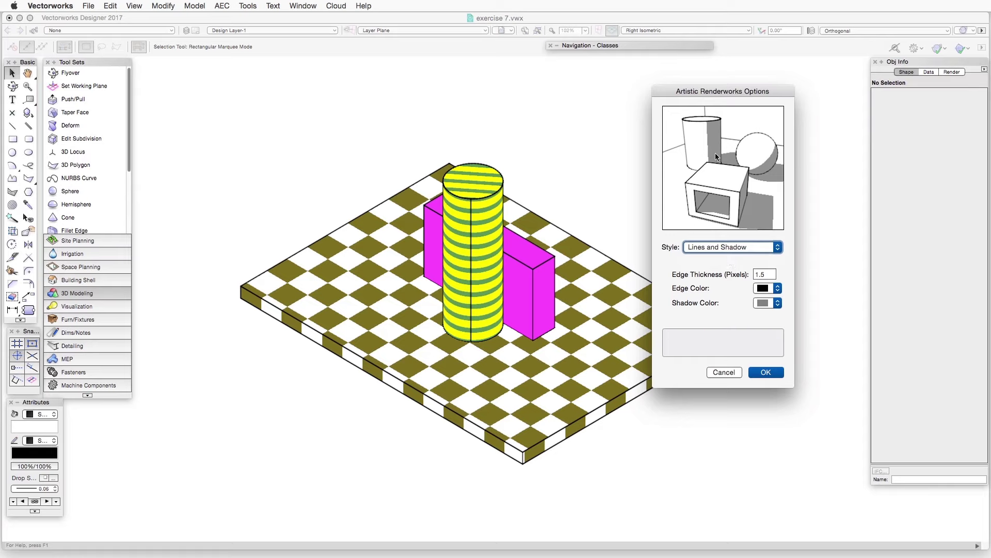
left_click(744, 249)
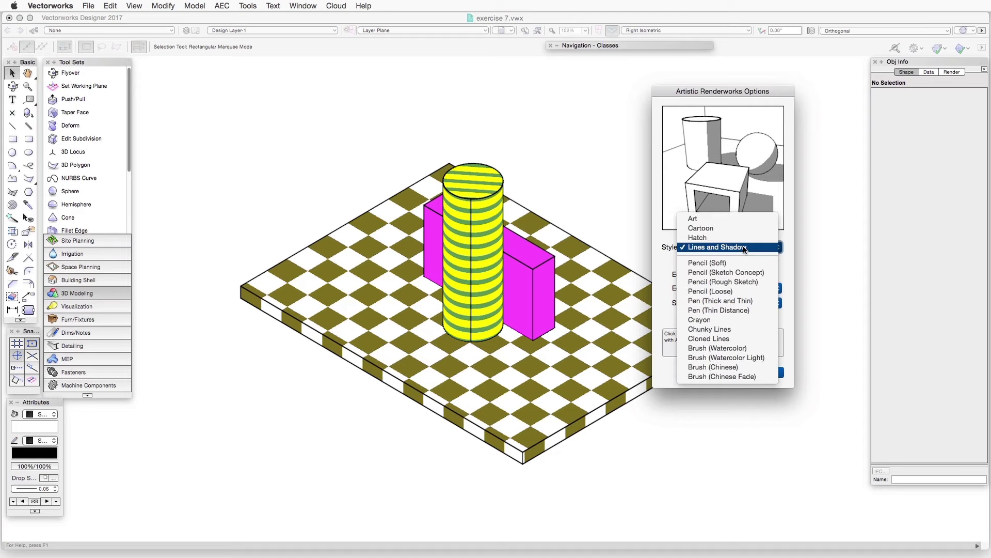
left_click(748, 304)
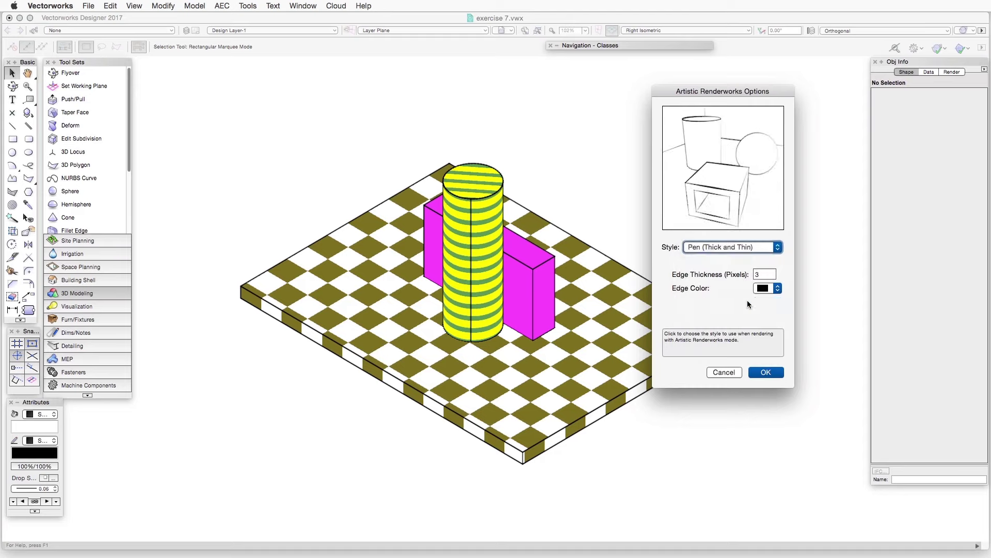
left_click(743, 247)
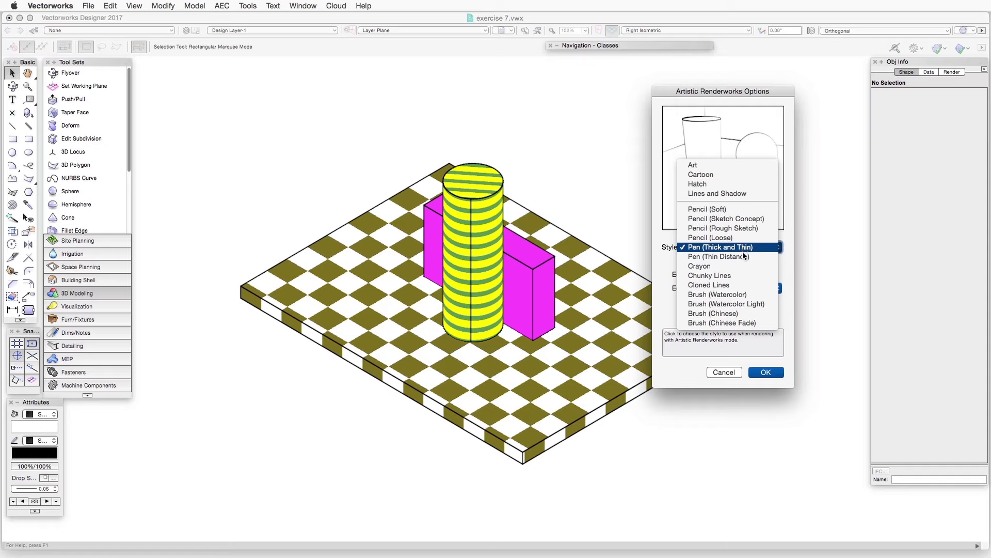
left_click(743, 277)
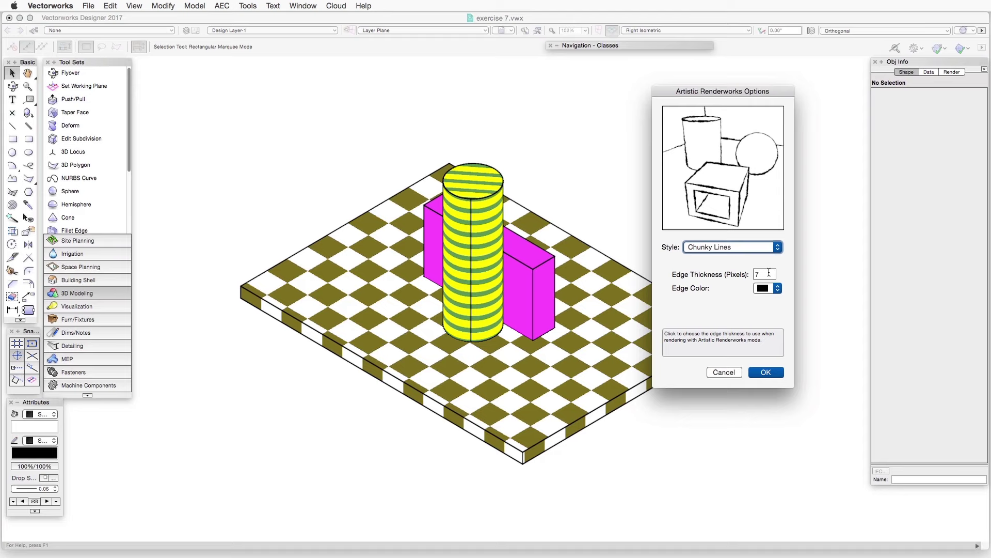
- Apply the Cartoon artistic style with 1-pixel red edges
left_click(745, 249)
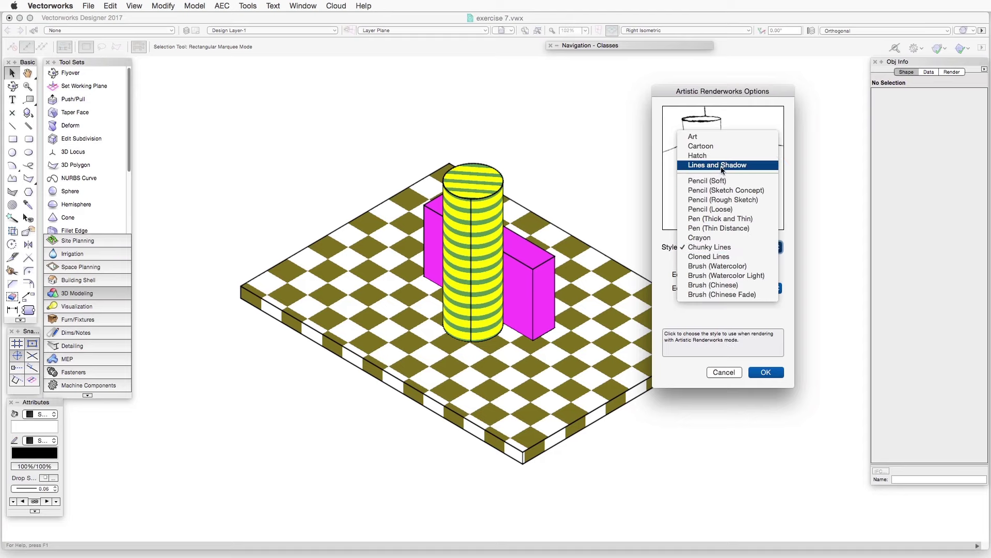
left_click(717, 146)
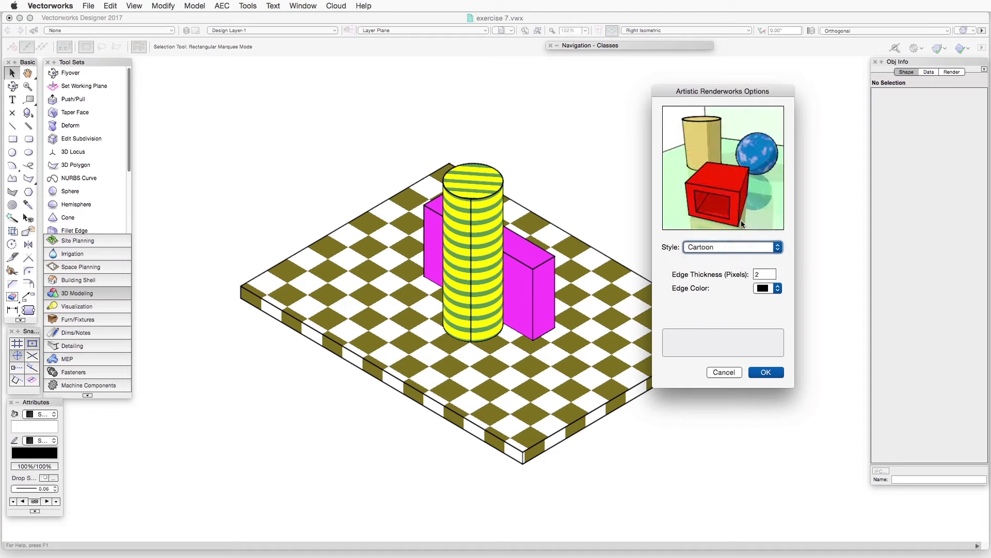
left_click(754, 274)
type("1")
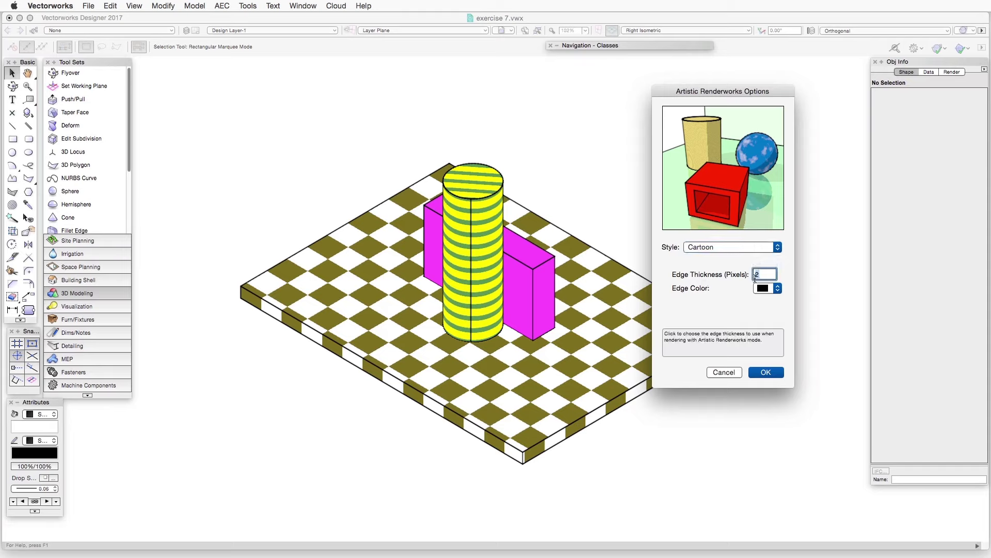
left_click(767, 289)
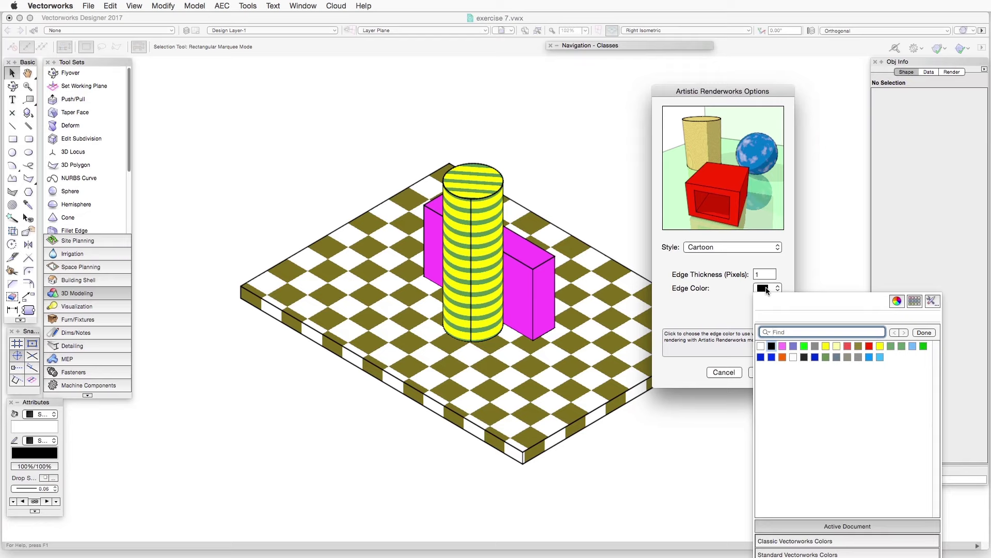
left_click(869, 346)
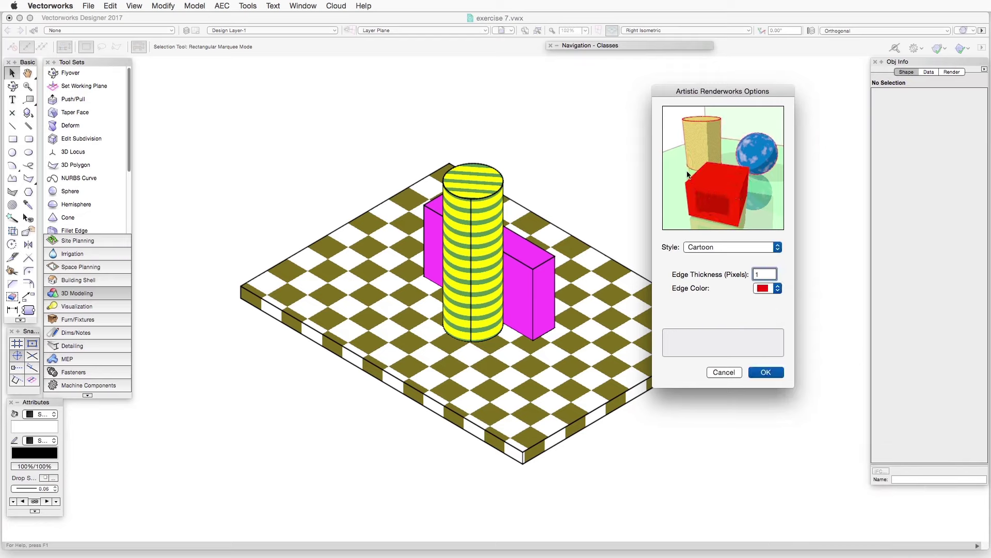
left_click(766, 373)
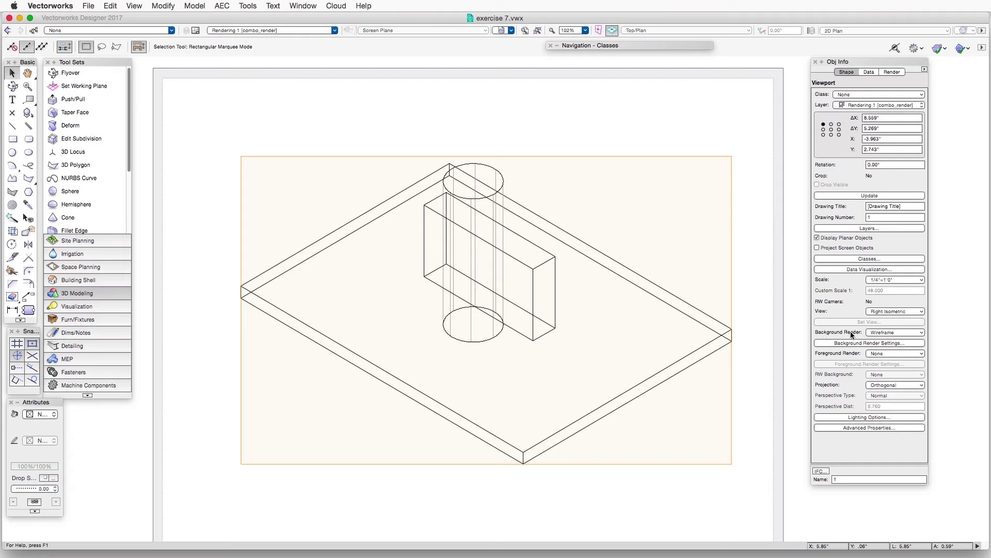
- Set the Rendering 1 viewport's Background Render to Artistic Renderworks
left_click(907, 333)
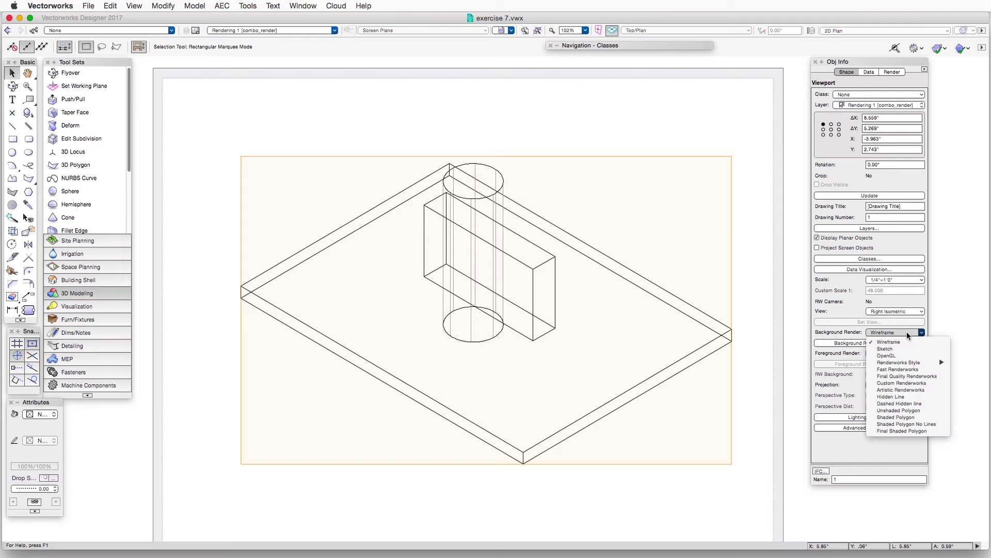
left_click(912, 391)
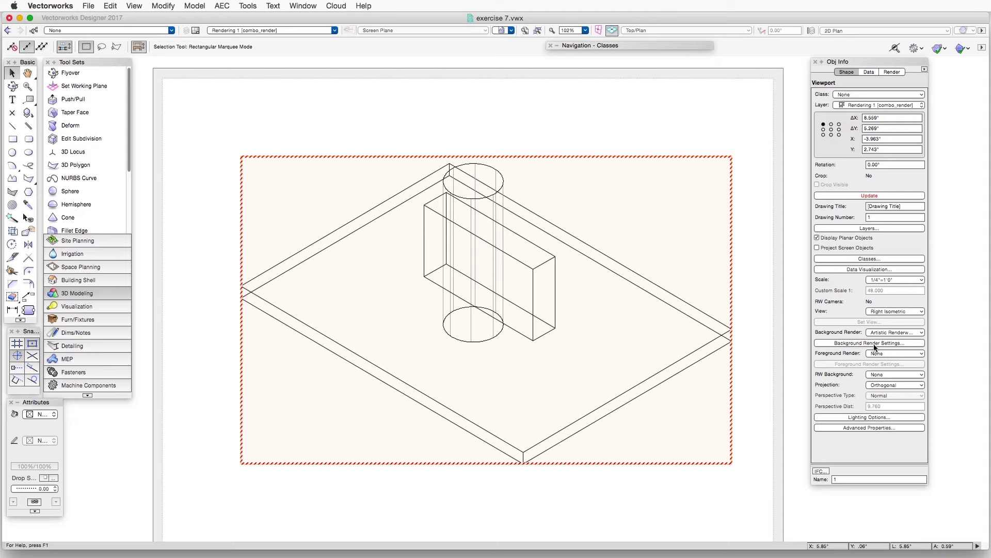
- Give the viewport's artistic render Brush (Chinese) style, 25-pixel edges and light grey edge colour
left_click(905, 341)
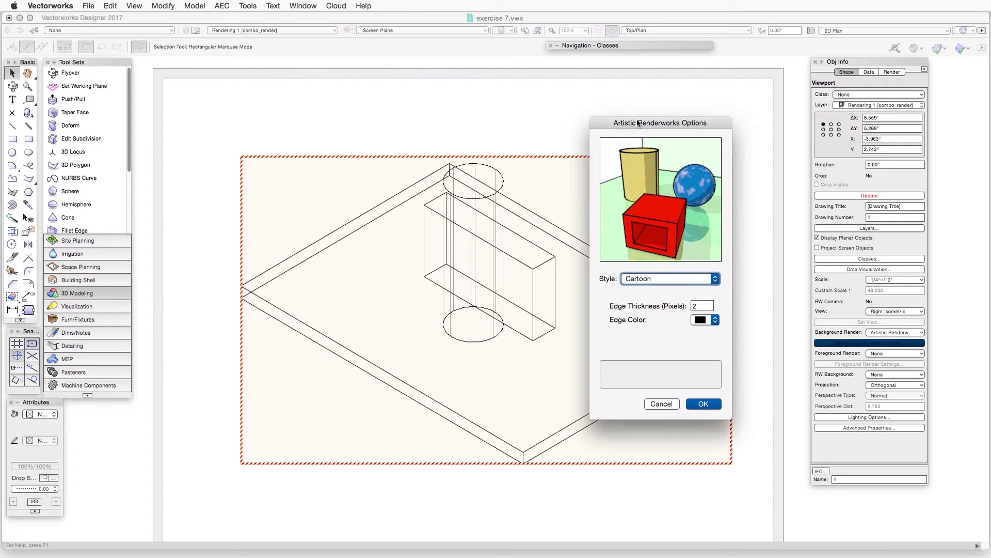
left_click_drag(637, 122, 671, 131)
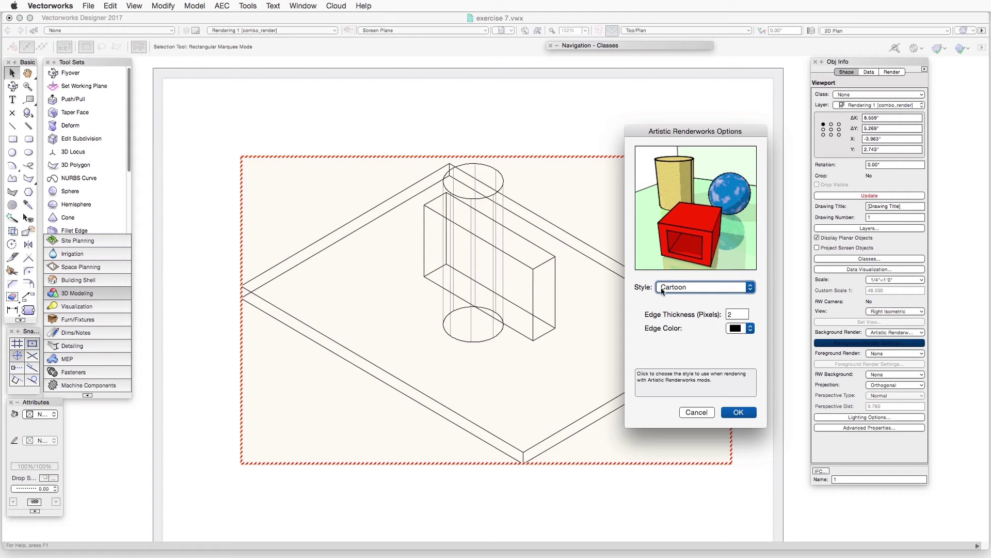
left_click(717, 287)
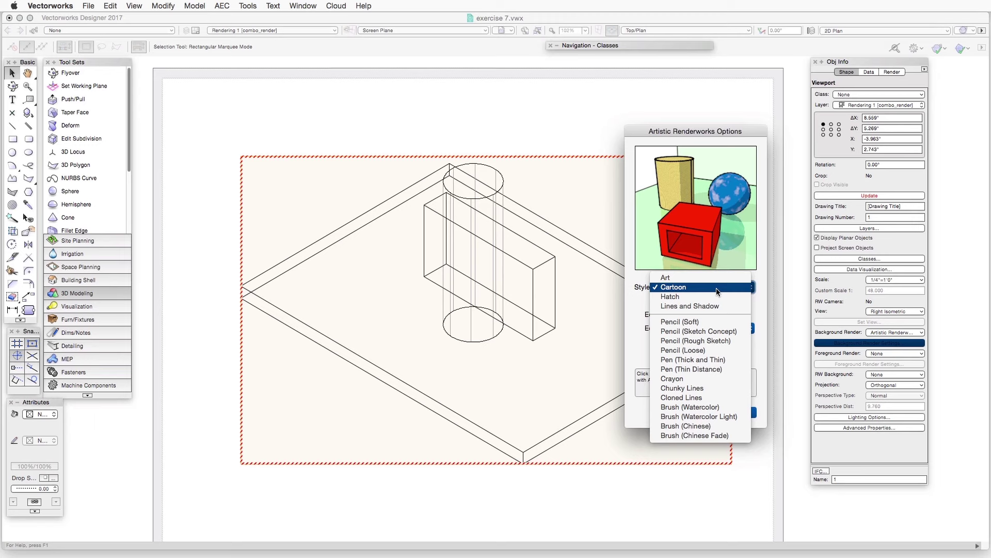
left_click(707, 426)
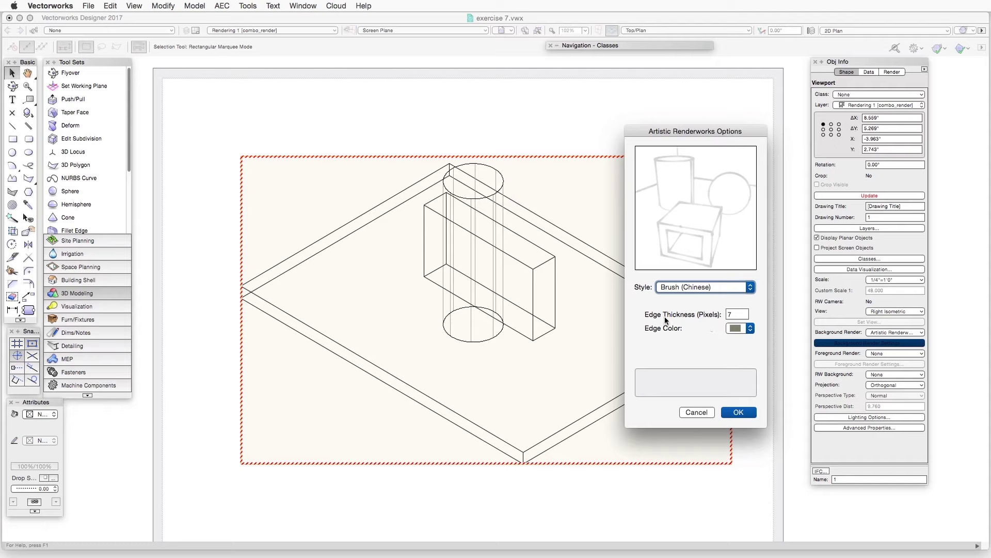
left_click(737, 314)
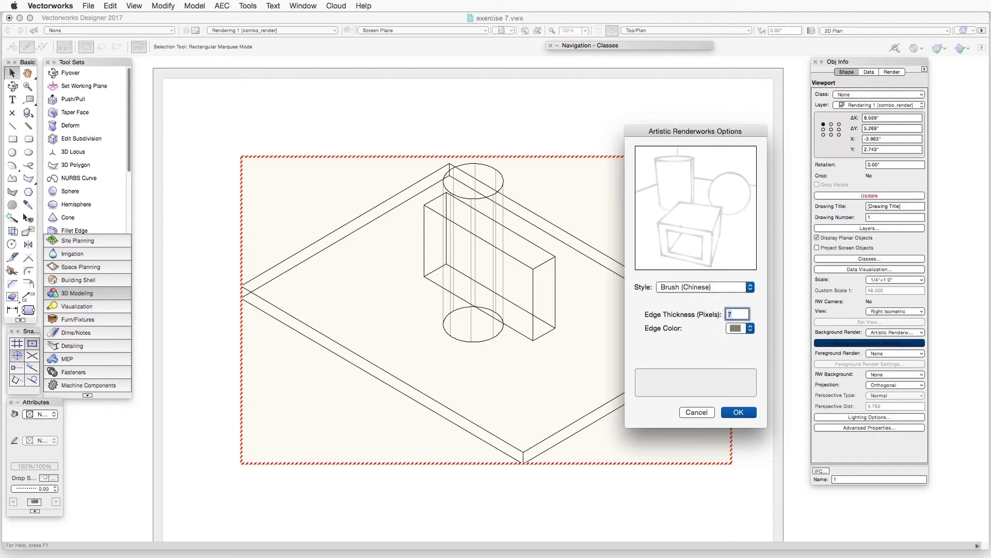
type("25")
key("Tab")
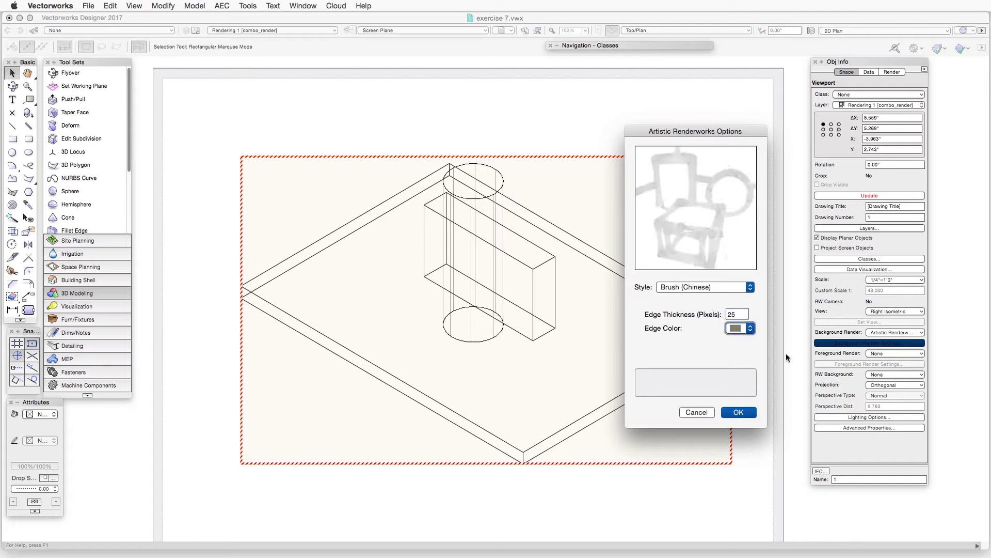
left_click(735, 328)
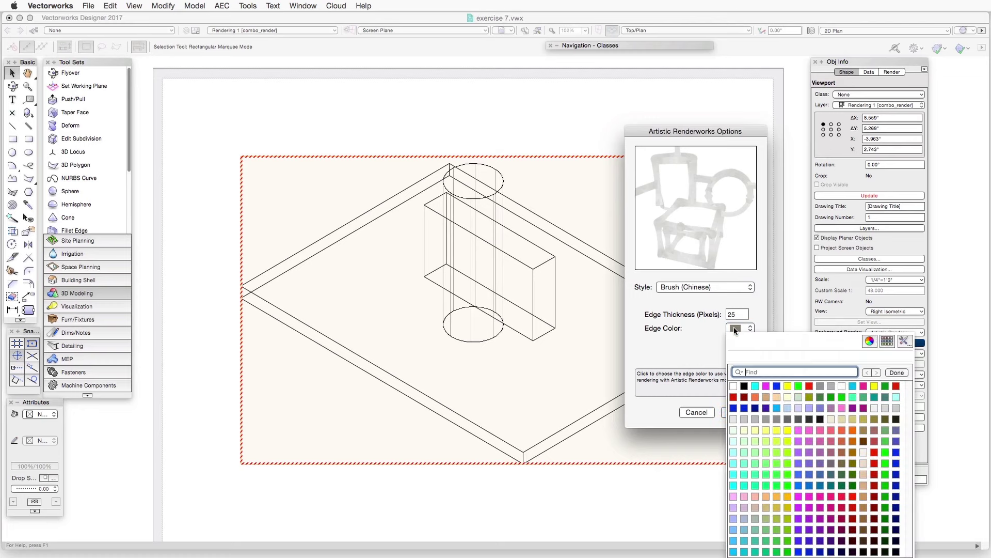
left_click(757, 418)
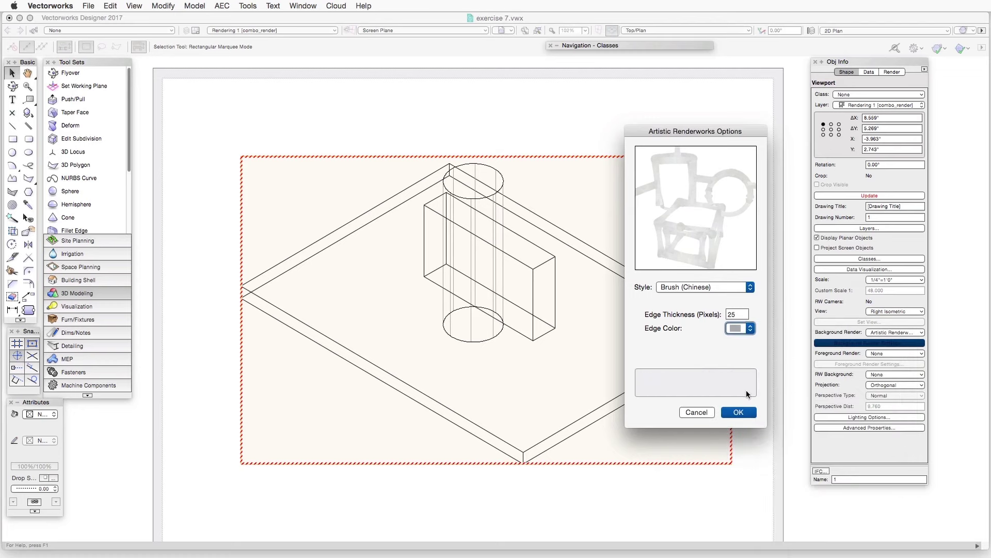
left_click(739, 412)
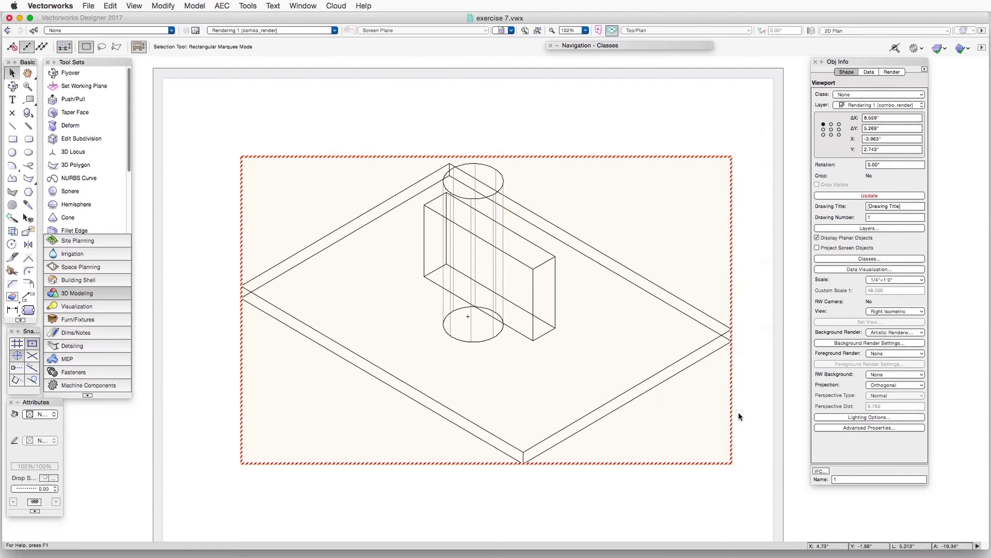
- Update the viewport, add a Hidden Line foreground render, and update it again
left_click(896, 195)
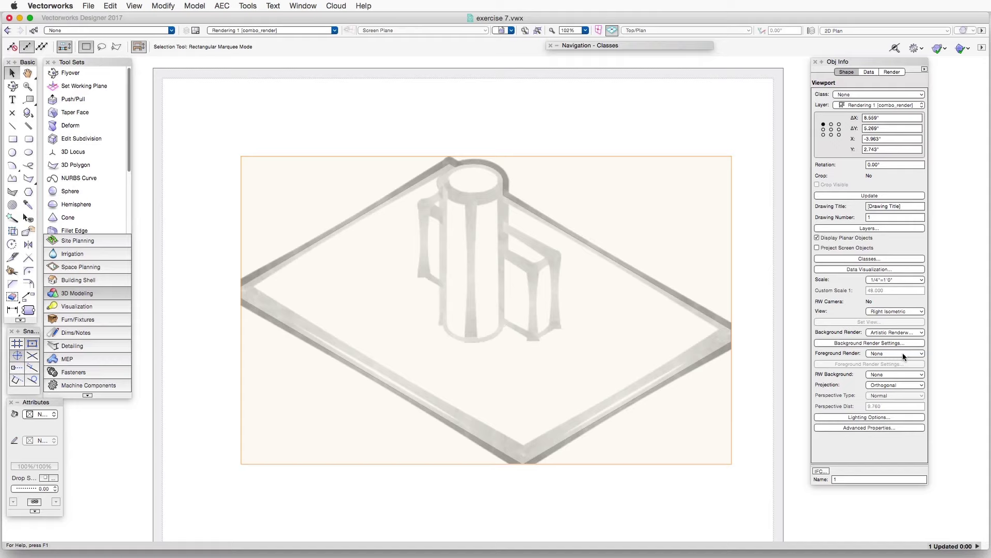
left_click(903, 354)
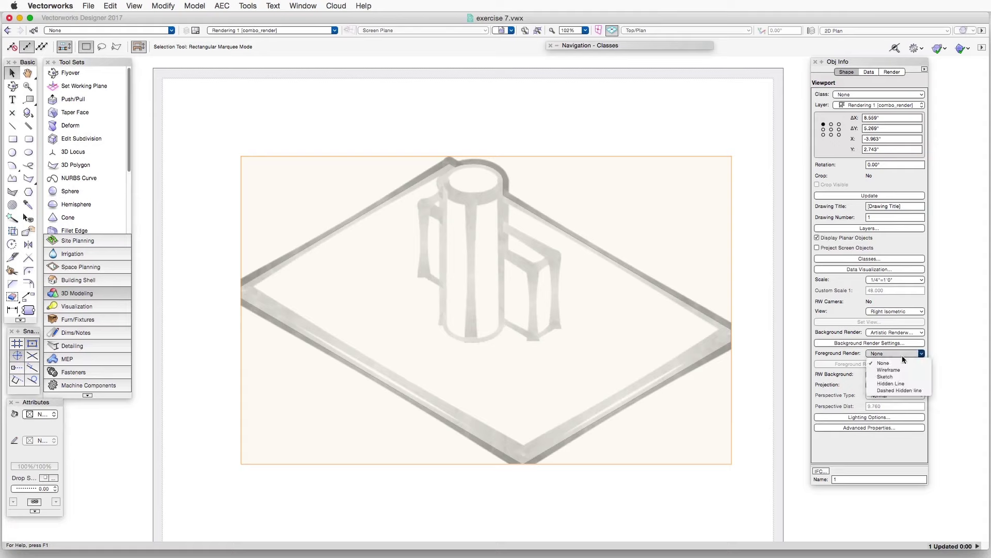
left_click(919, 385)
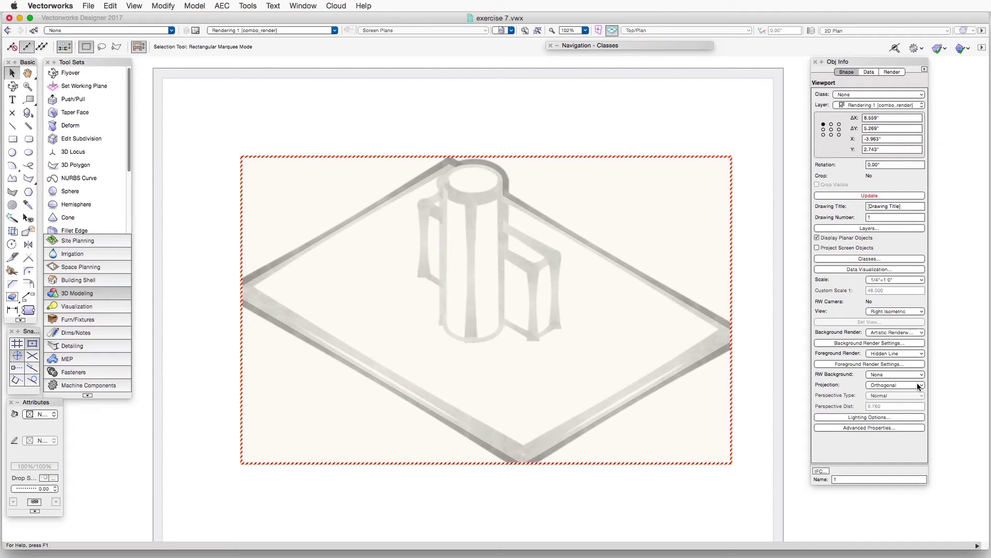
left_click(846, 195)
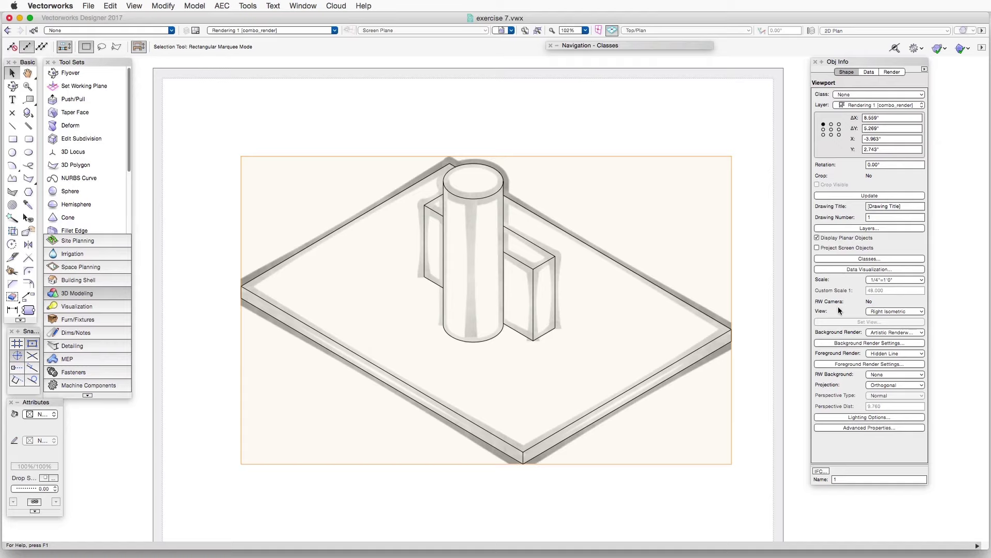
- Enable Sketch Hidden Line Results in the foreground render settings with the Rough sketch style
left_click(871, 364)
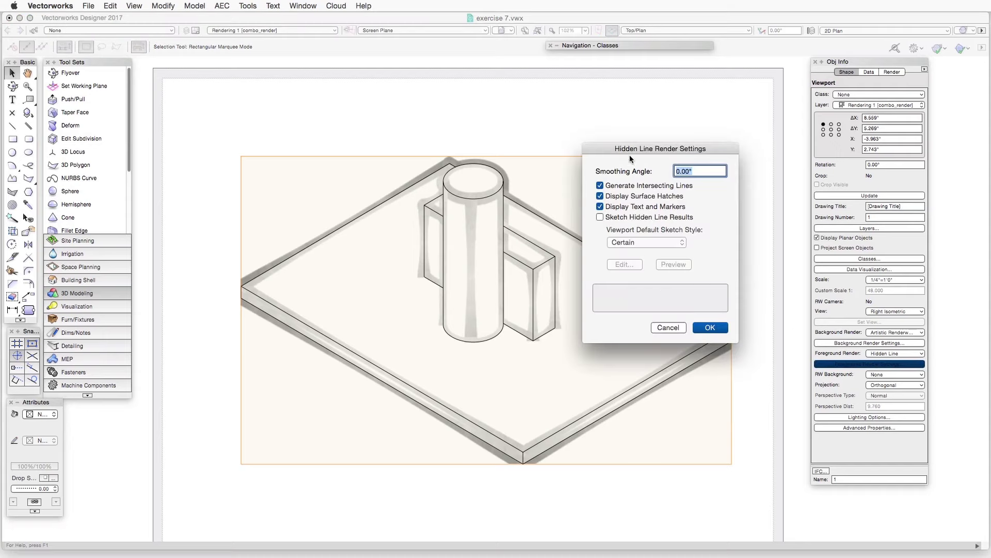
left_click_drag(726, 149, 723, 173)
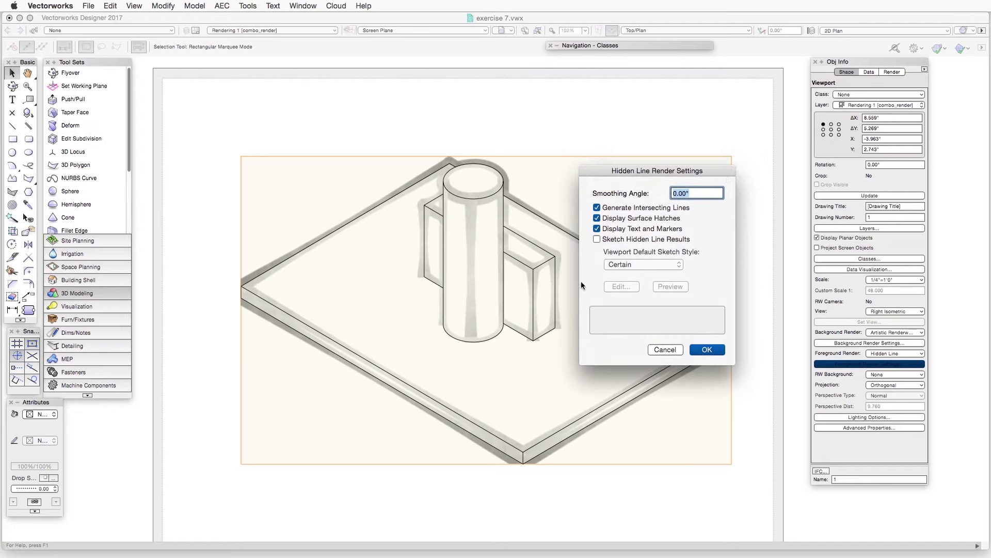
left_click(596, 240)
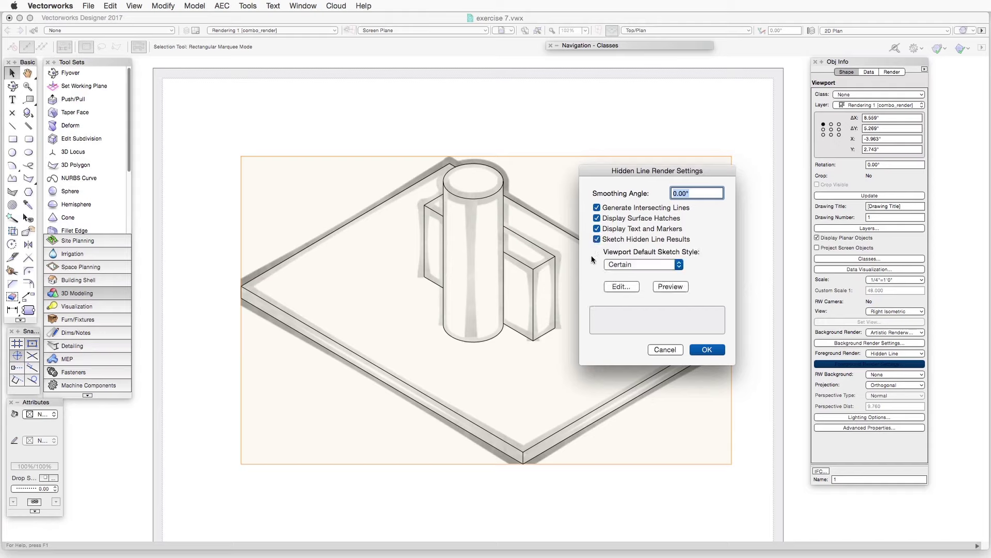
left_click(648, 263)
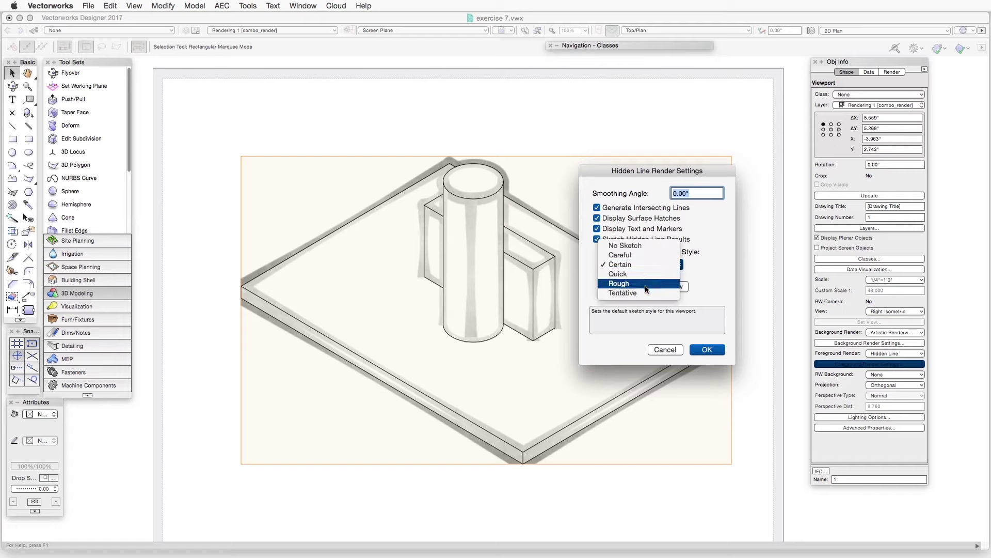
left_click(645, 287)
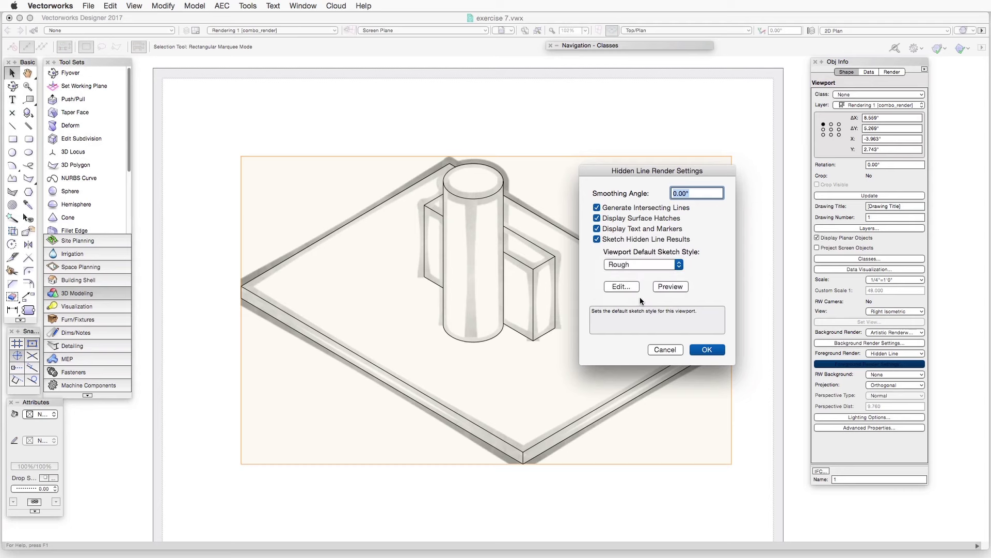
left_click(708, 350)
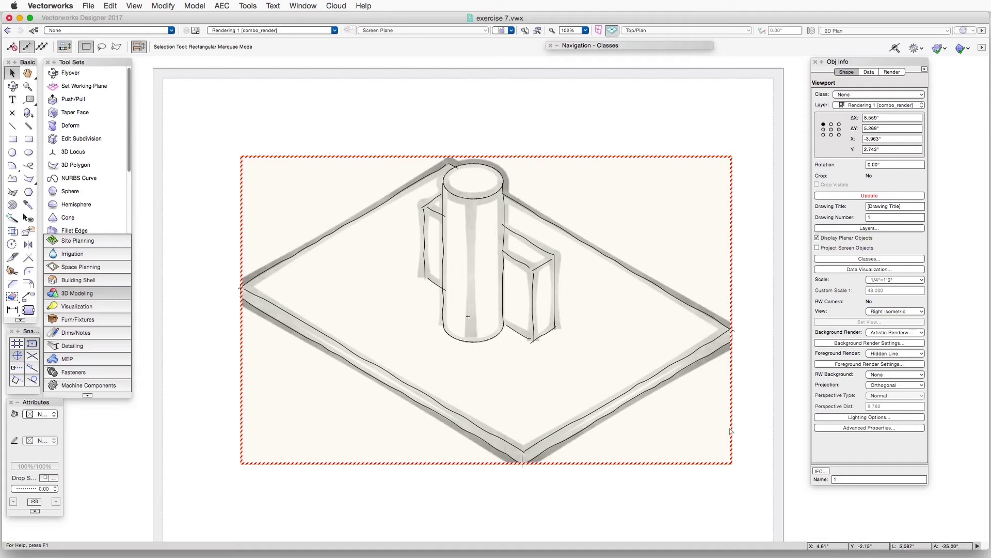
- Update the viewport and zoom in on the rough-sketched outlines over grey brush strokes
left_click(866, 195)
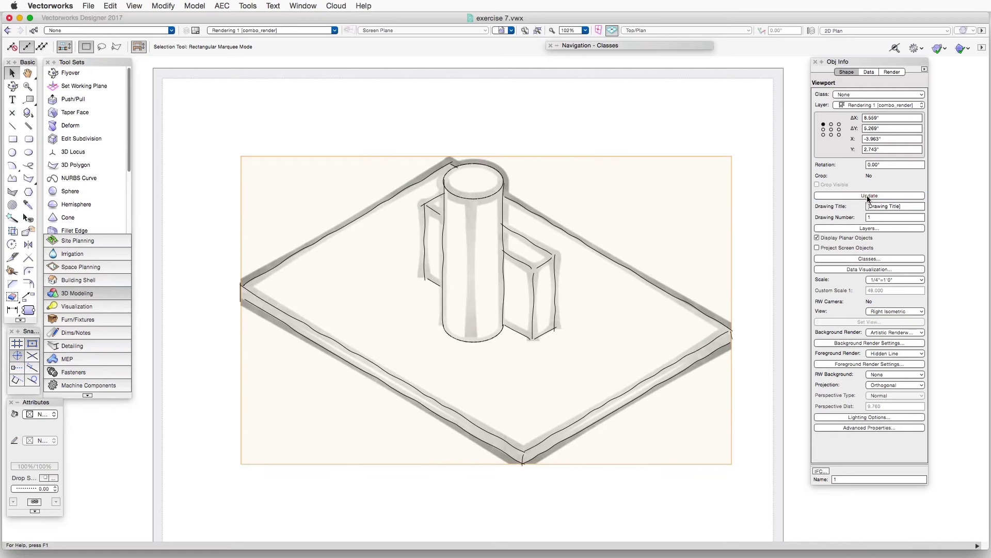
scroll(473, 234, "up", 1)
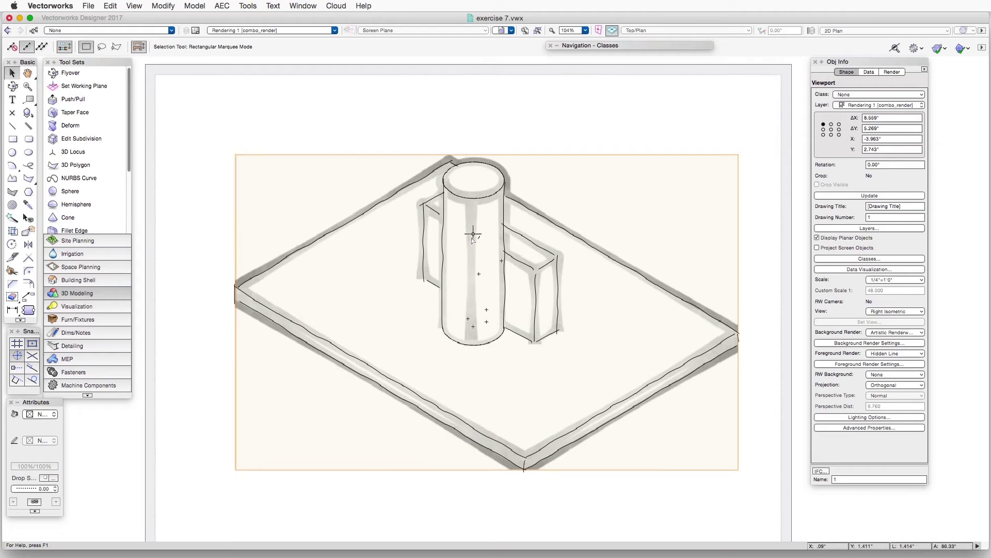
scroll(473, 235, "up", 4)
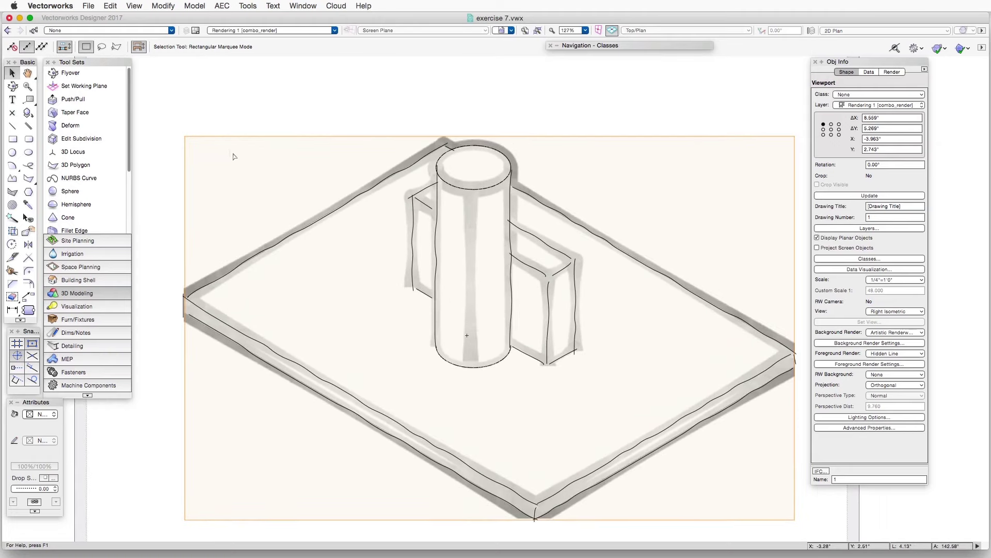